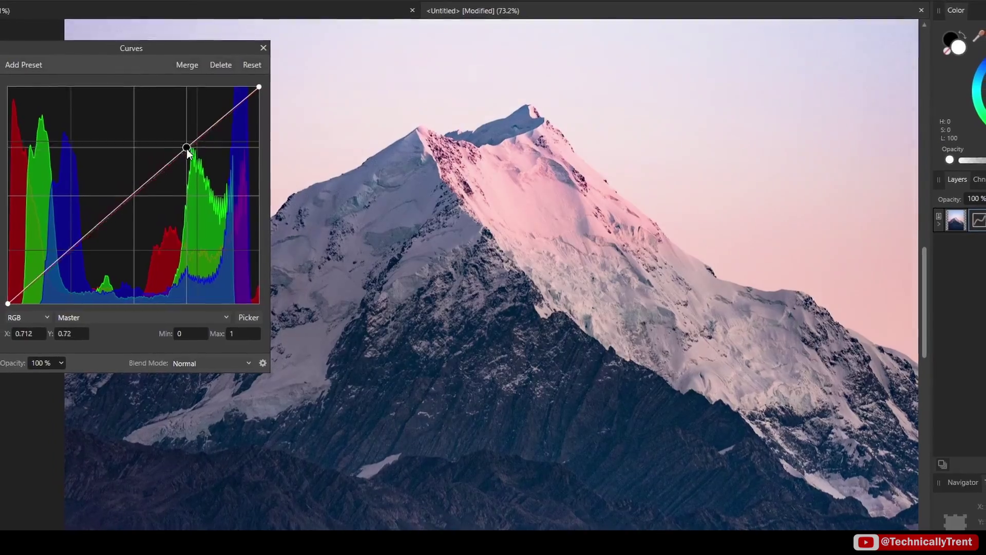
Add a Curves adjustment layer to the bridge photo and move its settings dialog aside
left_click_drag(187, 149, 228, 211)
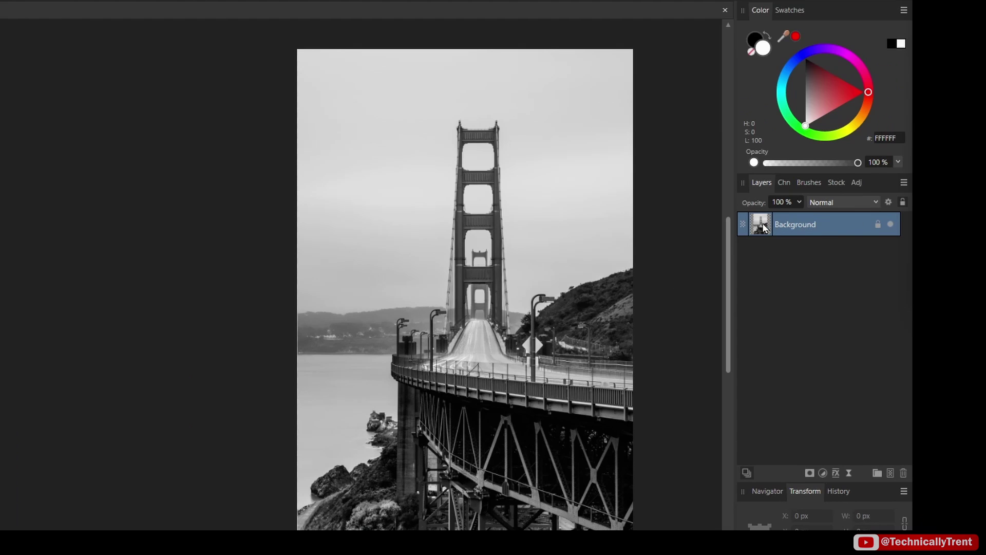
left_click(822, 473)
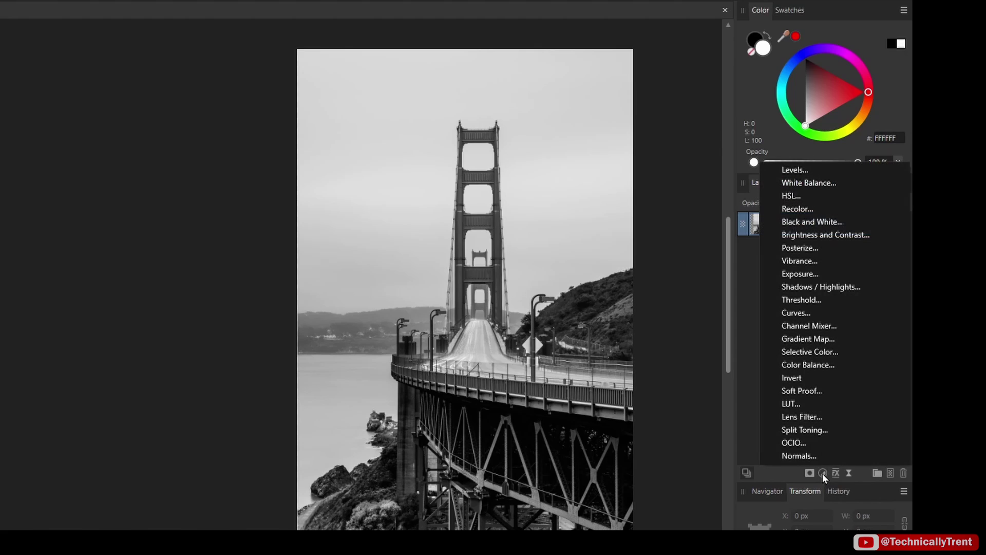
left_click(813, 316)
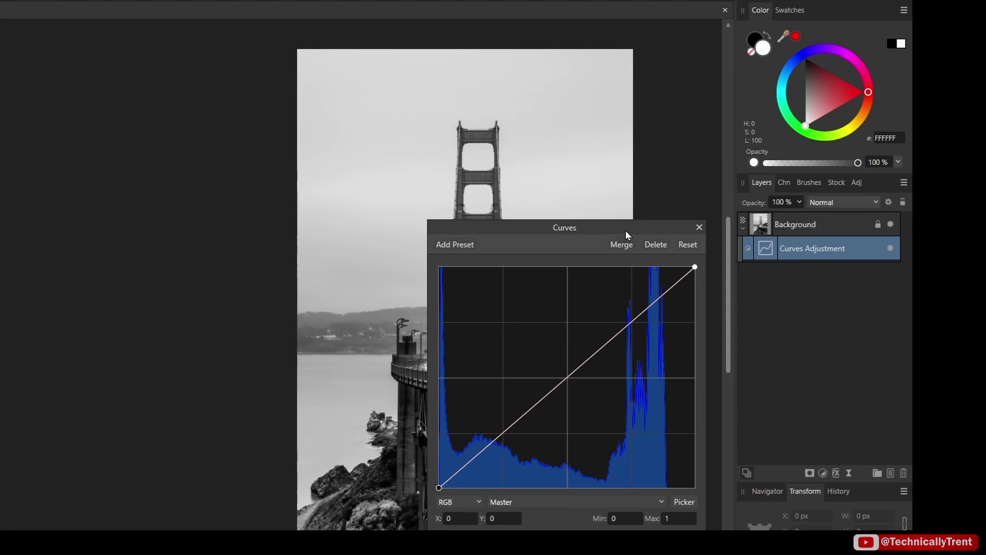
left_click_drag(625, 230, 801, 44)
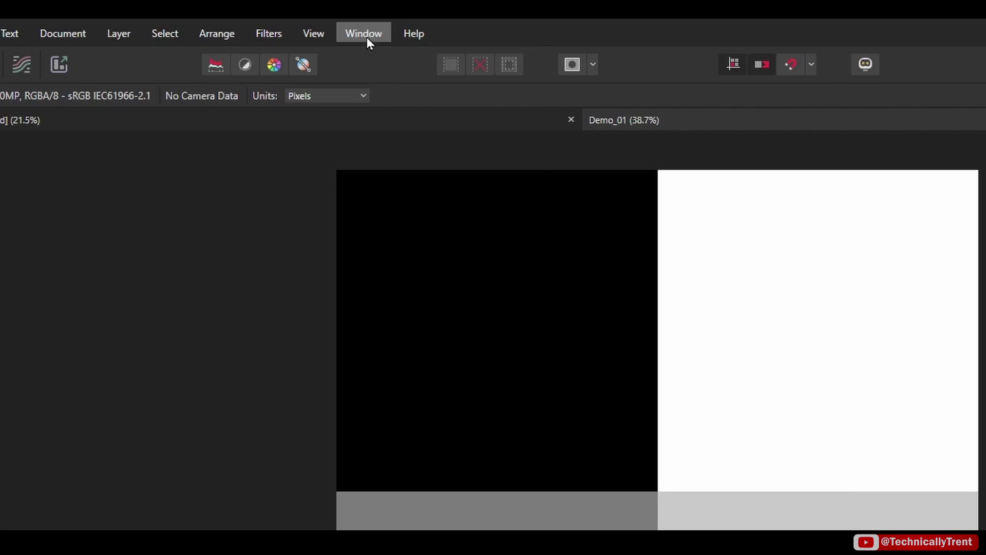
Show the Histogram panel for Demo_01, reading mean 144.75 and median 123
left_click(367, 37)
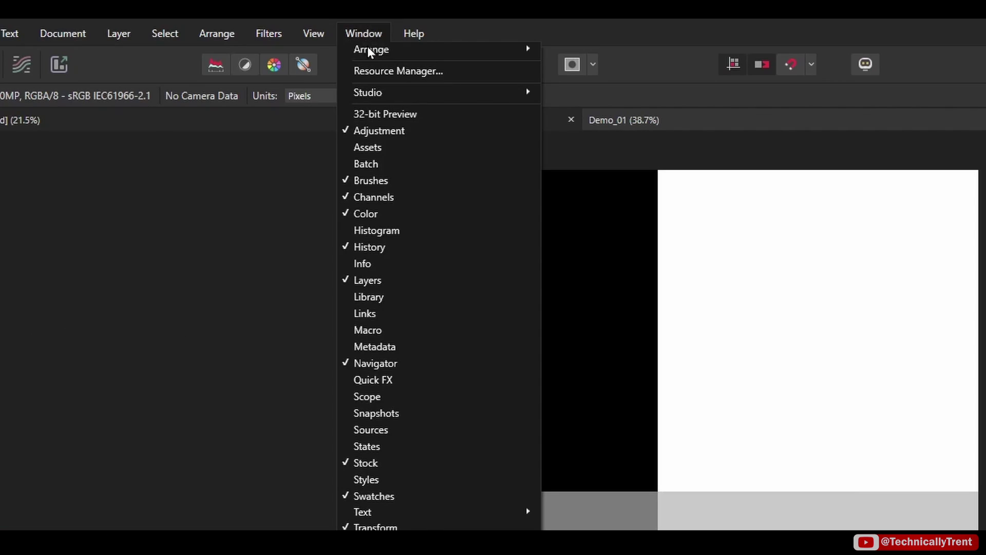
left_click(391, 230)
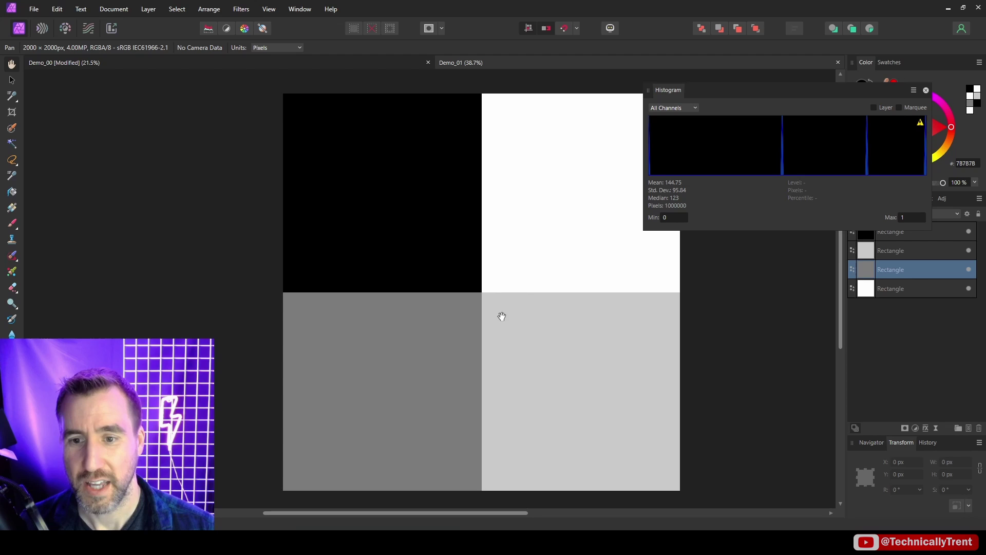
left_click_drag(717, 312, 717, 315)
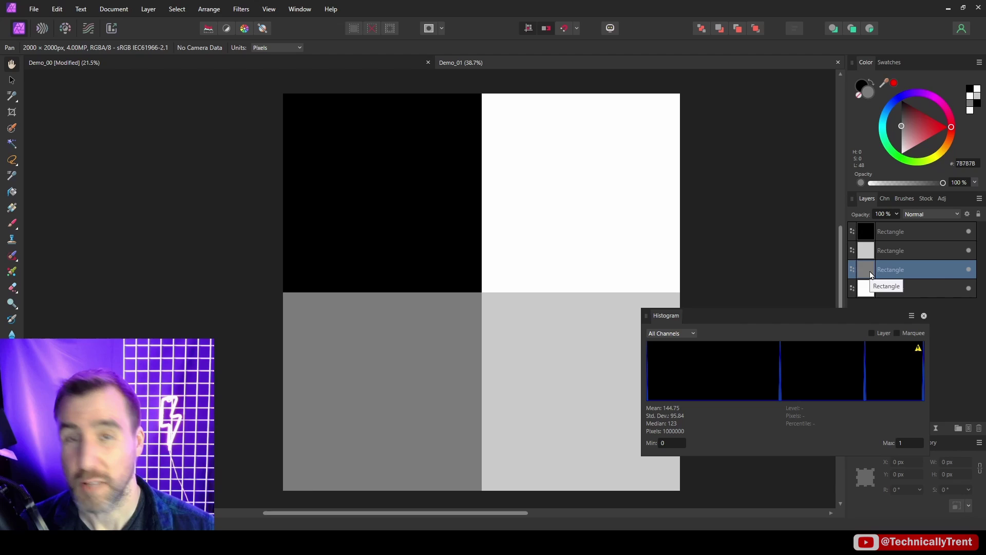
double_click(868, 91)
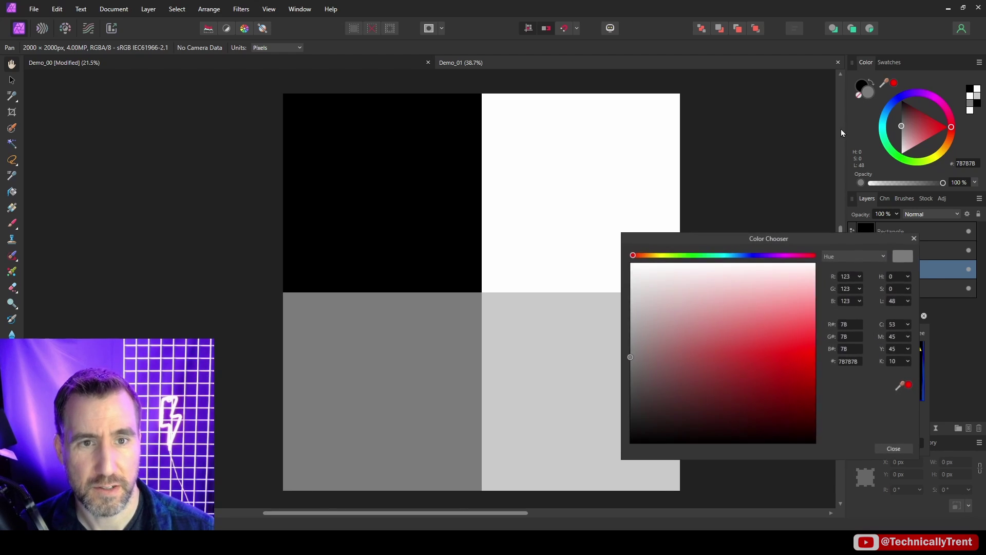
left_click_drag(815, 234, 823, 58)
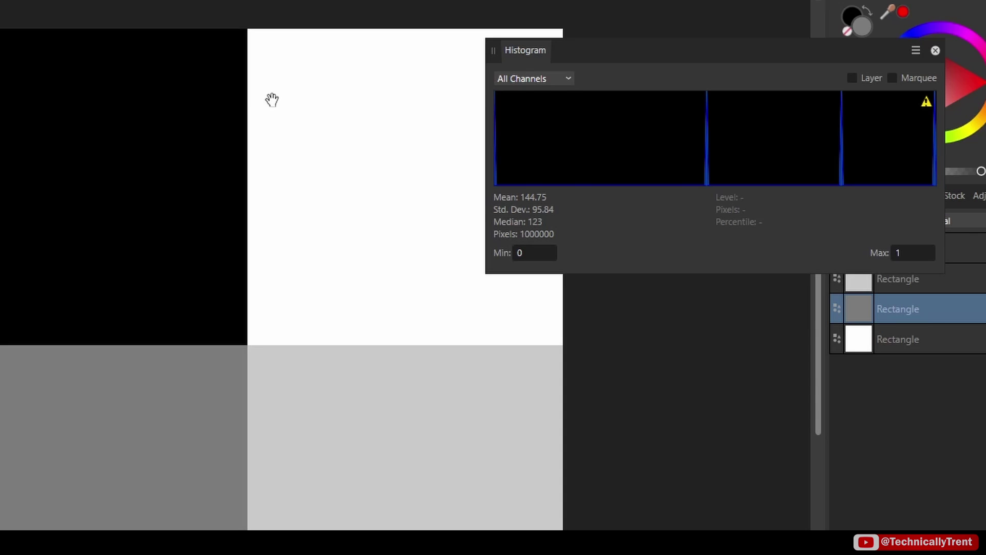
mouse_move(705, 131)
left_click_drag(835, 58, 779, 29)
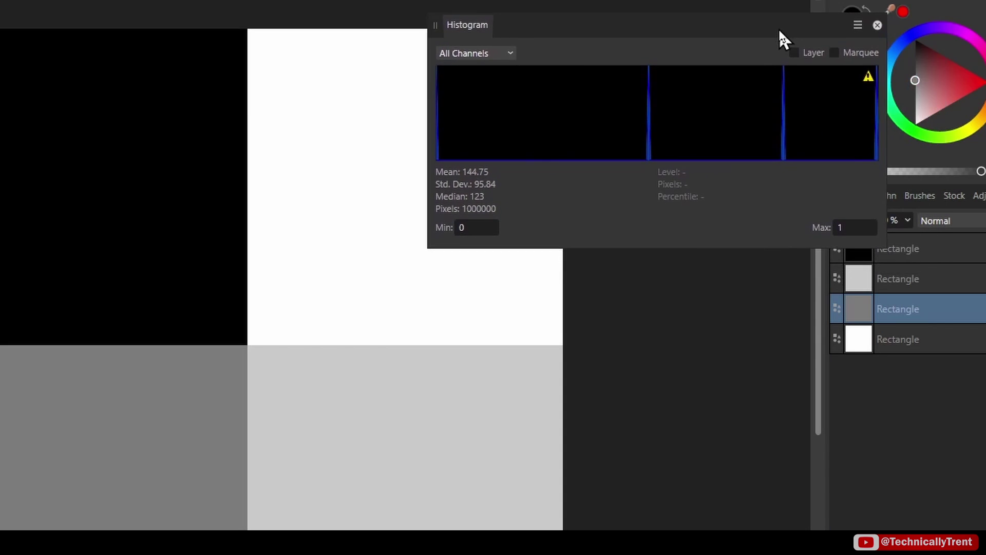
Widen the black rectangle to 1457 px and make it taller, then stretch the light grey rectangle left
left_click(181, 174)
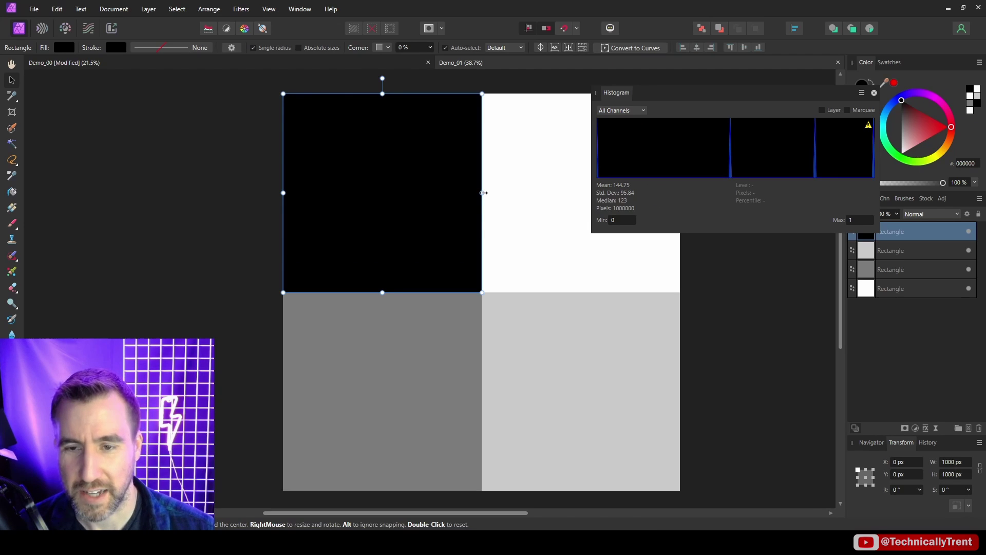
left_click_drag(247, 186, 280, 189)
left_click_drag(502, 194, 573, 194)
left_click_drag(428, 292, 427, 361)
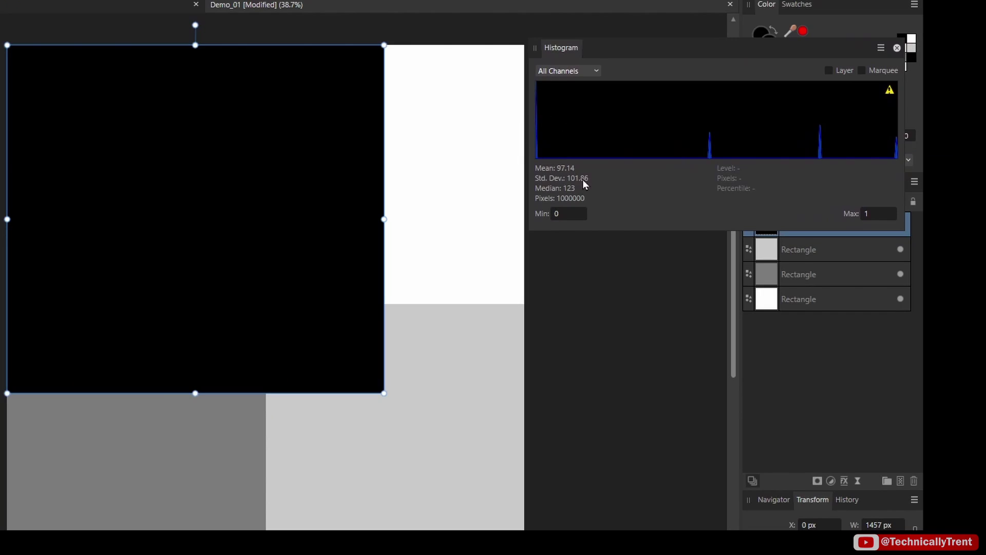
mouse_move(714, 129)
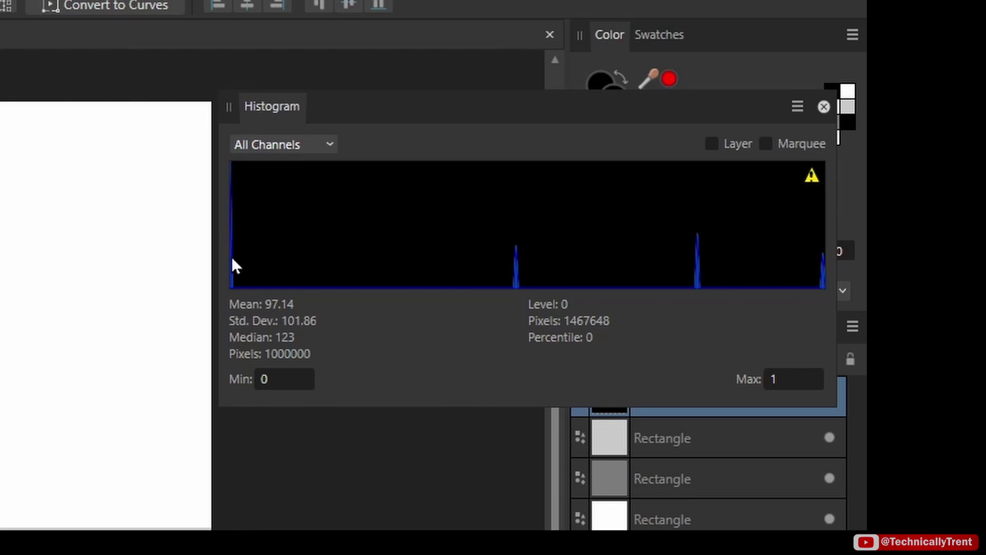
left_click_drag(482, 292, 468, 260)
left_click(532, 359)
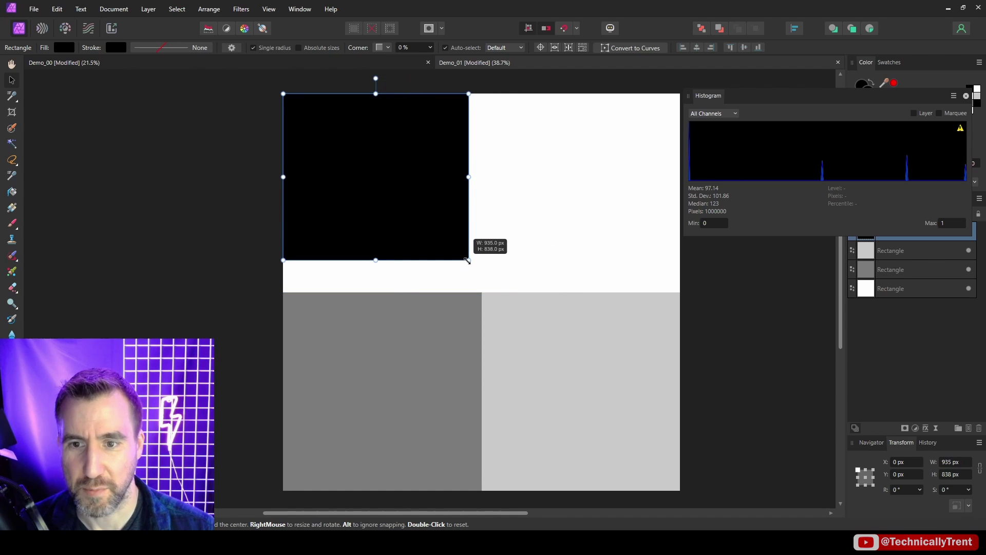
left_click_drag(483, 392, 380, 391)
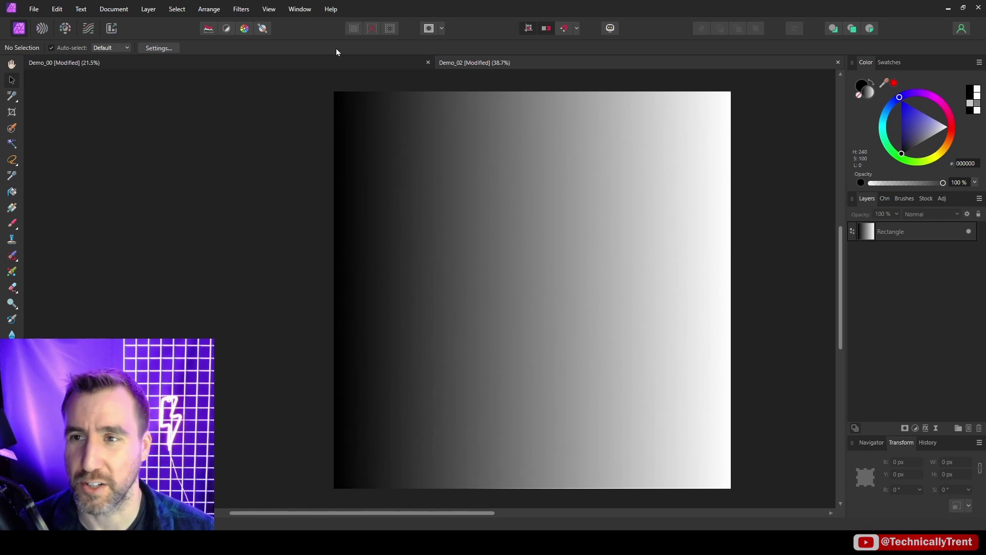
Show the gradient's fine histogram, nearly flat across all levels with median 127
left_click(300, 9)
left_click(317, 128)
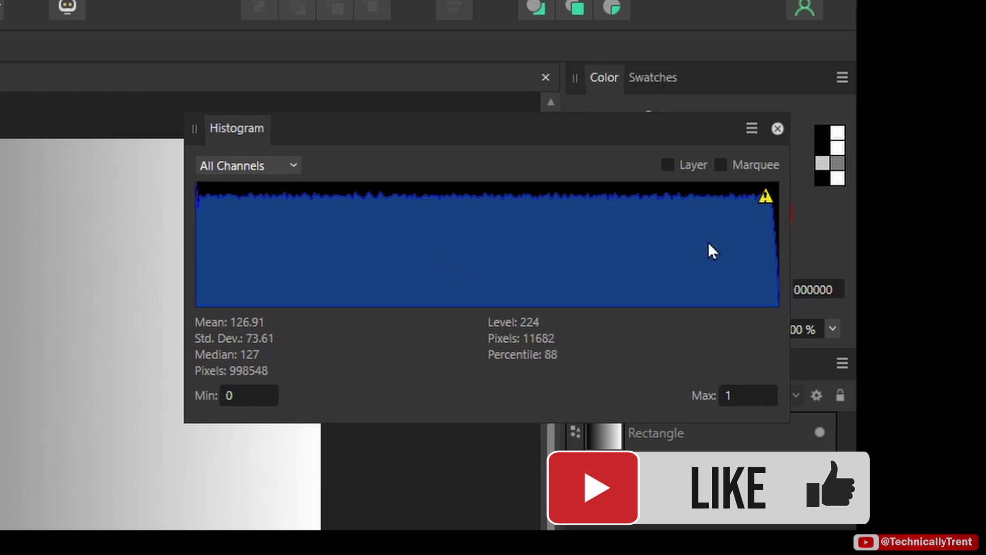
left_click(766, 196)
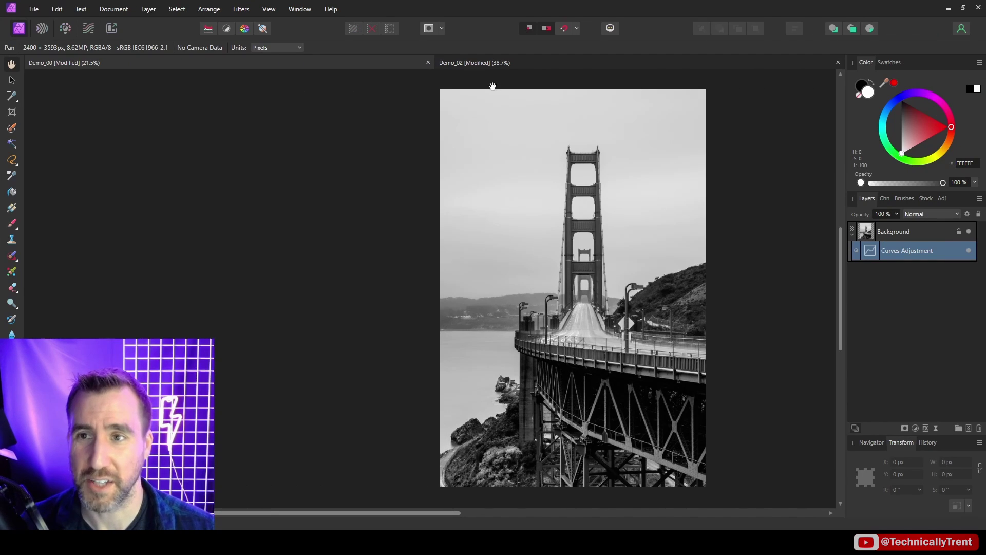
Display the bridge photo's fine histogram, reading mean 140.00 and median 188
left_click(299, 8)
left_click(325, 120)
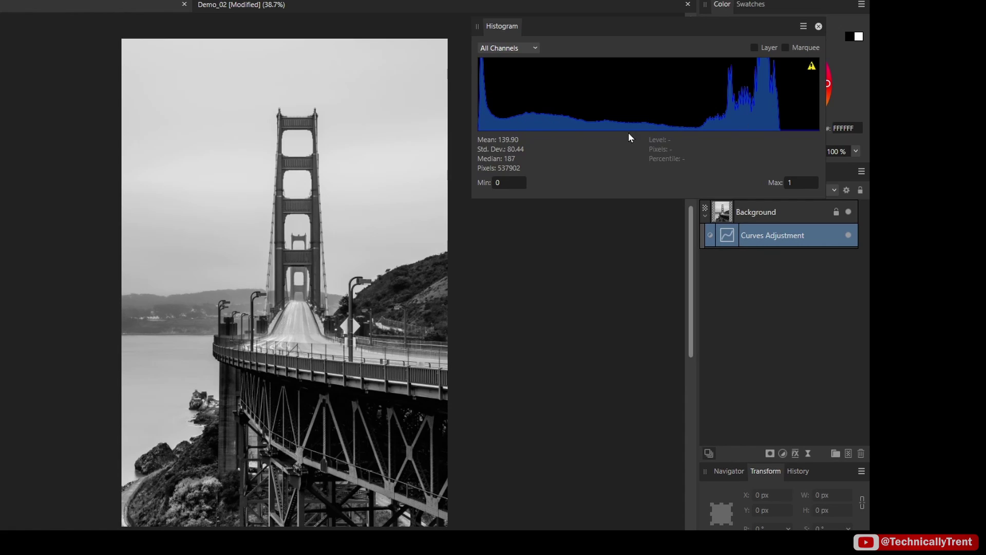
left_click(812, 67)
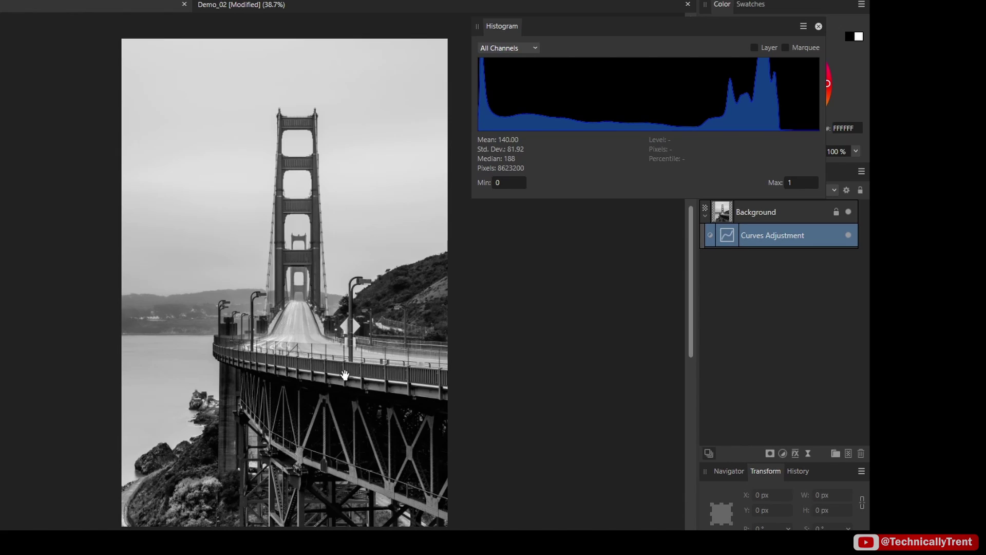
mouse_move(770, 61)
mouse_move(533, 124)
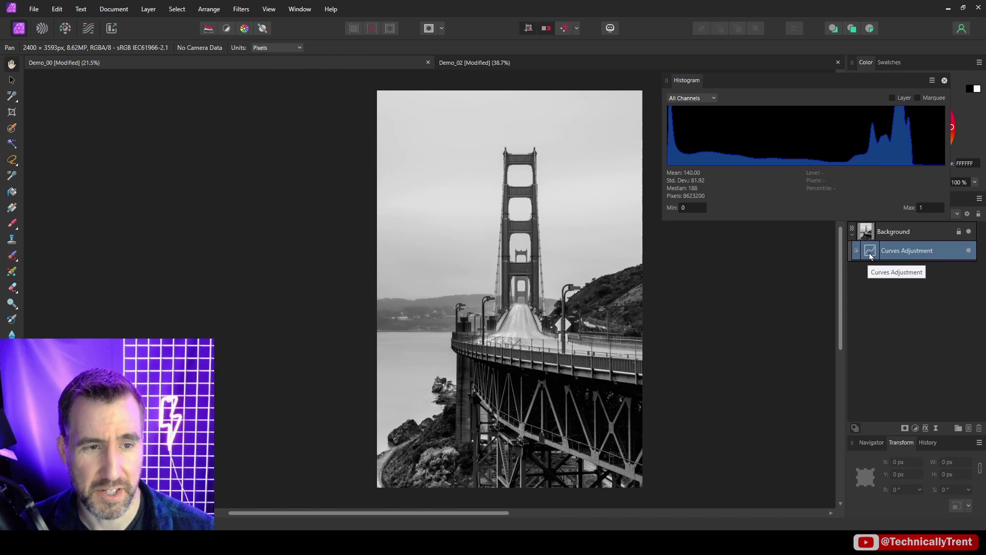
double_click(868, 255)
left_click_drag(860, 95, 808, 230)
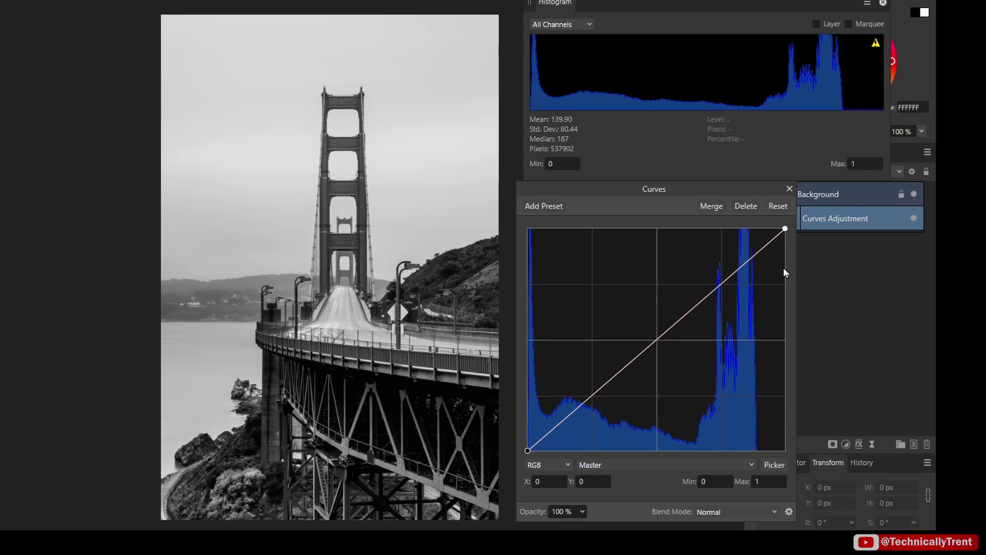
mouse_move(811, 84)
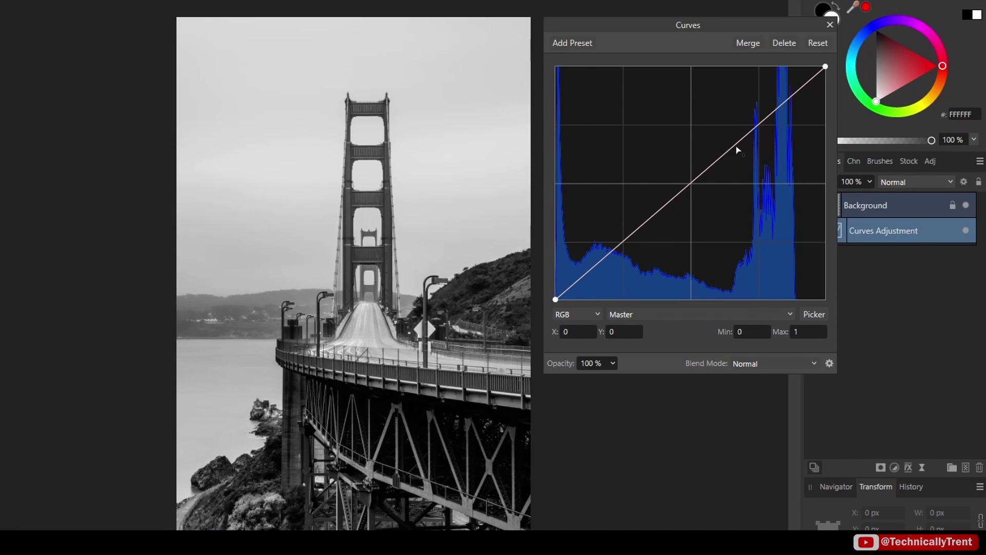
Bend the bridge Curves into an extreme wave: shadows pushed high, highlights pulled down, plus a middle point
left_click_drag(733, 146, 652, 185)
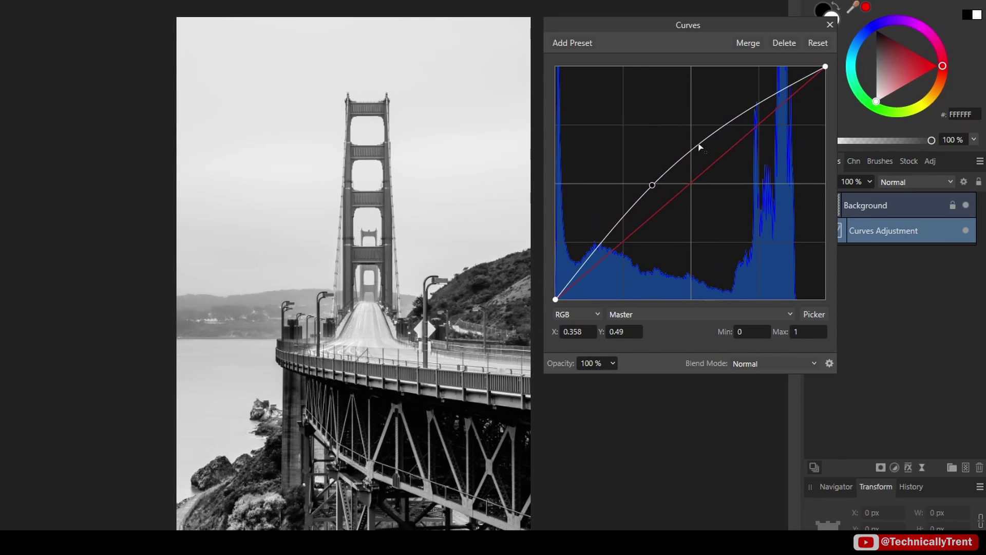
left_click(714, 133)
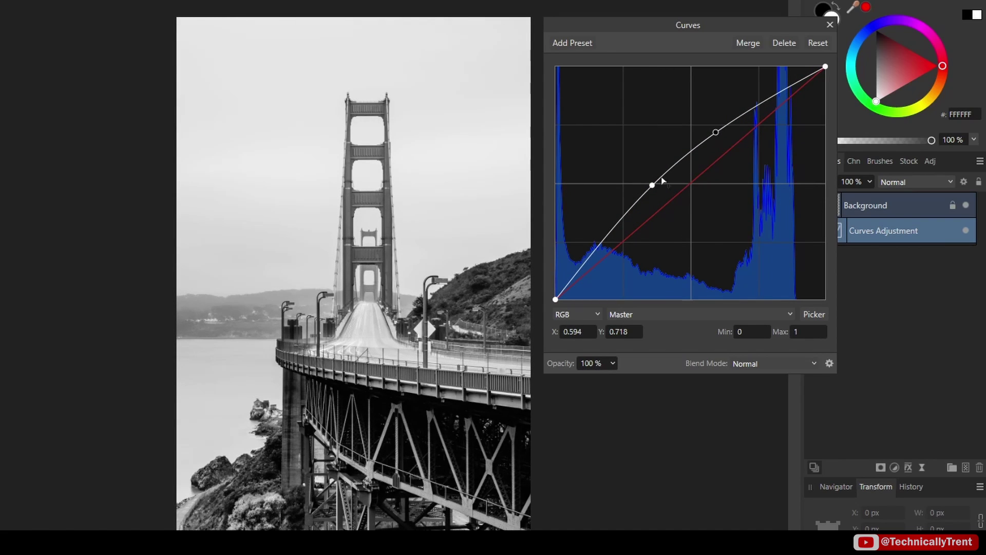
left_click_drag(652, 186, 616, 100)
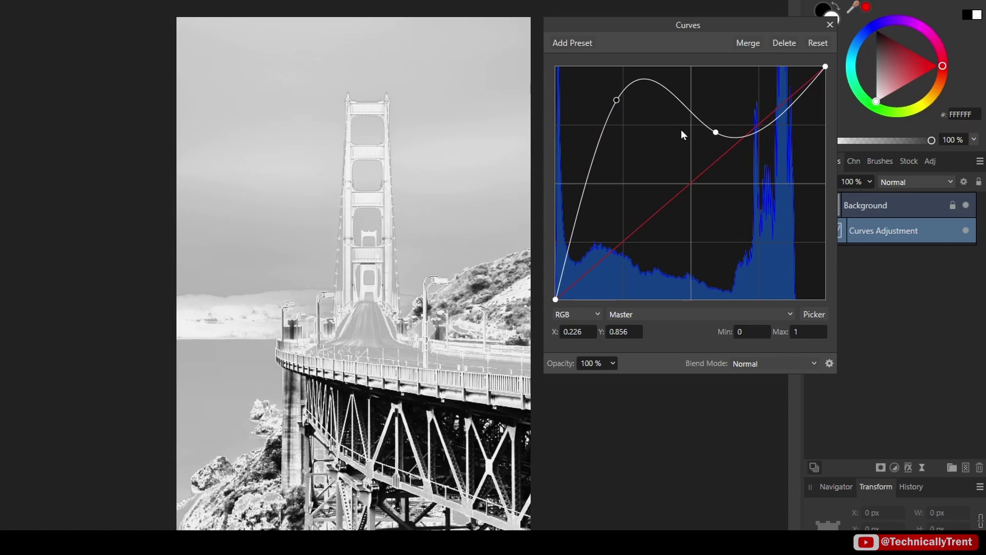
left_click_drag(717, 135, 772, 262)
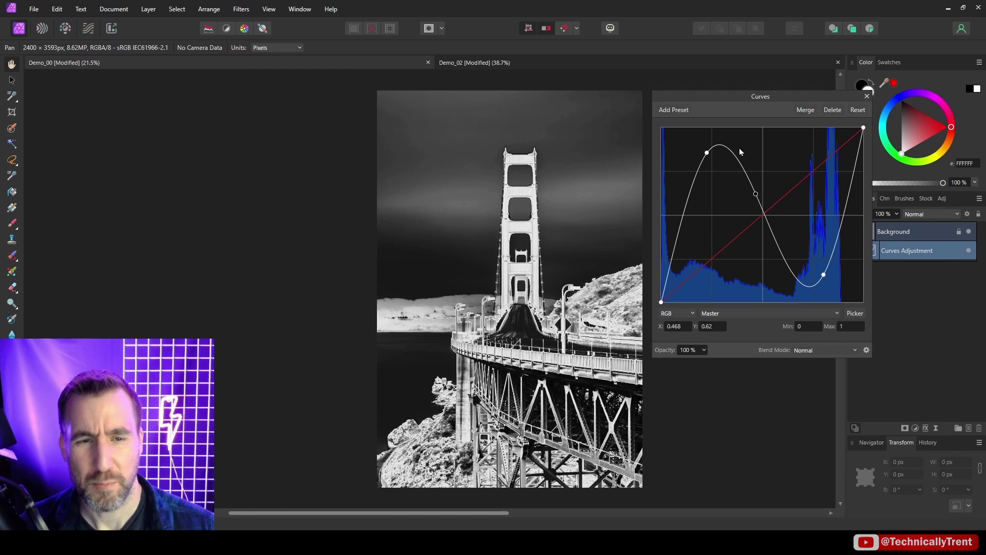
left_click(682, 155)
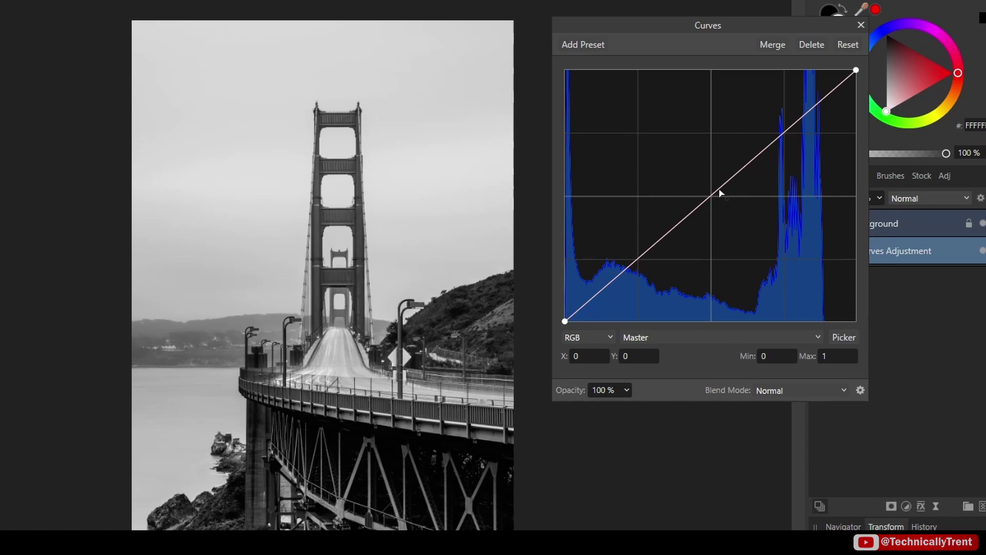
Lift the curve to brighten, reset it, then darken and pull it into an S-bend
left_click_drag(720, 193, 686, 145)
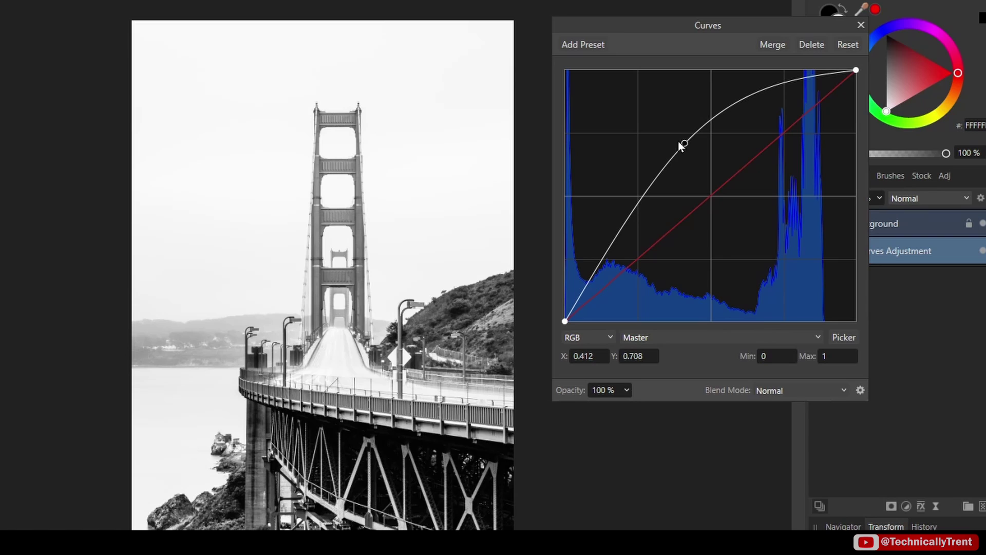
left_click_drag(686, 148, 624, 85)
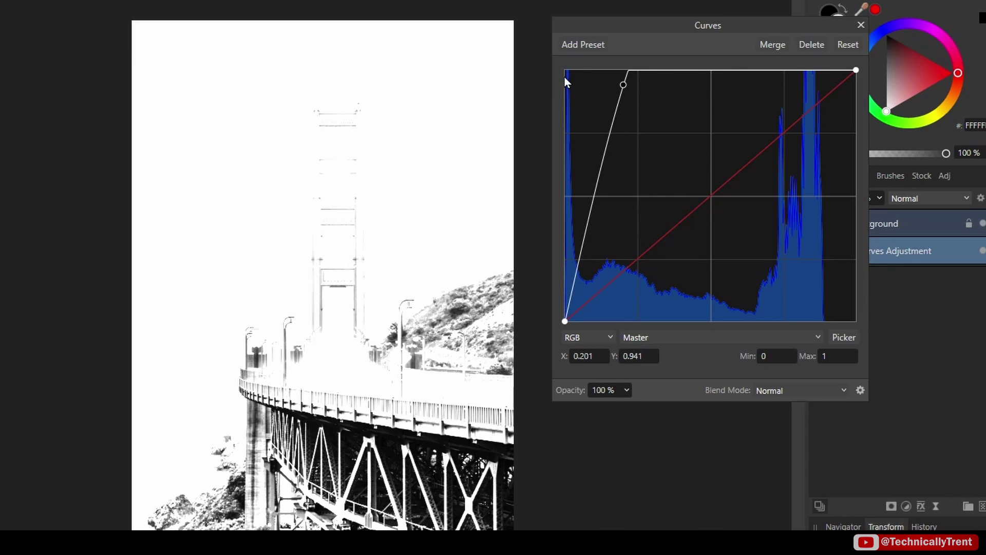
left_click(848, 44)
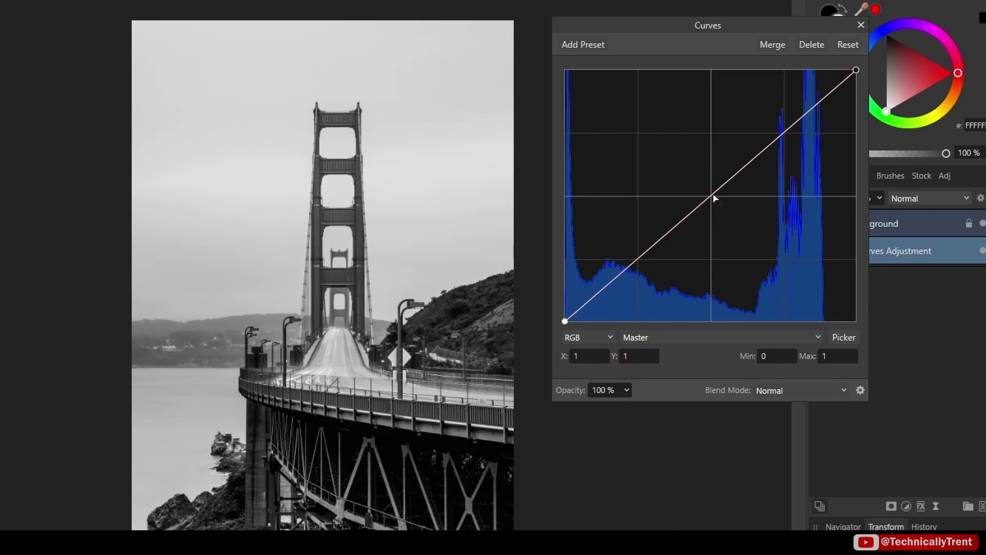
left_click_drag(714, 196, 757, 305)
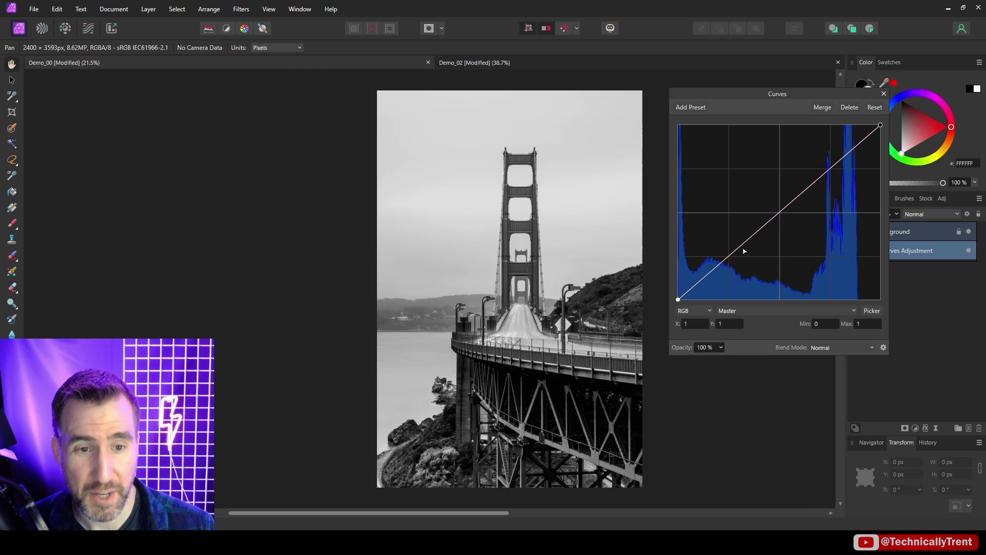
left_click_drag(738, 252, 717, 188)
left_click_drag(745, 136, 838, 282)
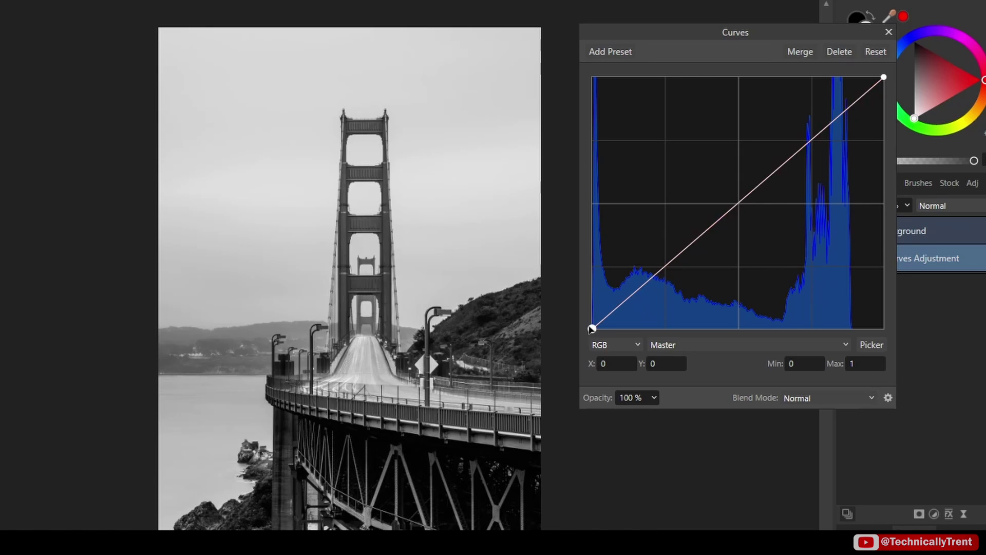
Raise the black point, invert the curve to a negative, reset, and bend it gently upward
left_click_drag(593, 329, 570, 60)
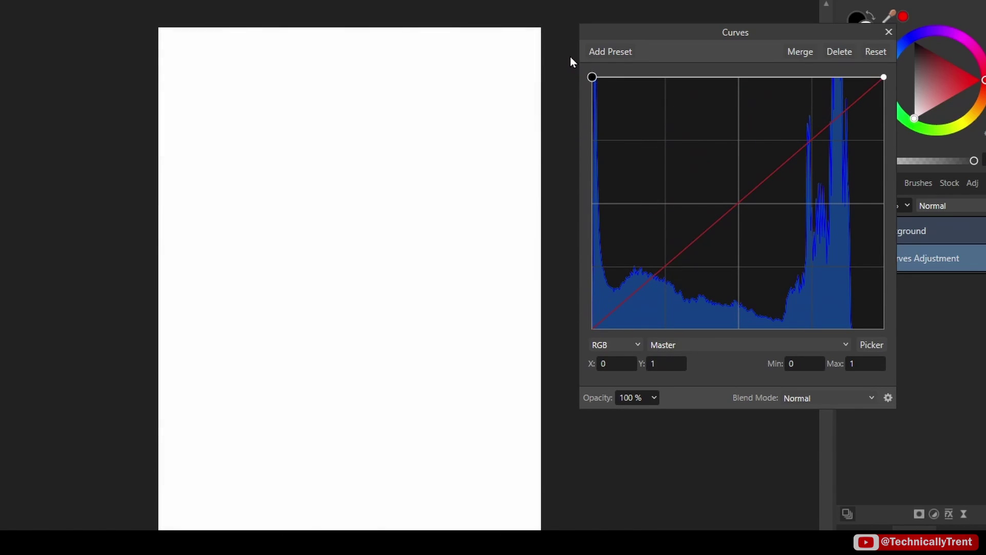
left_click_drag(884, 77, 936, 378)
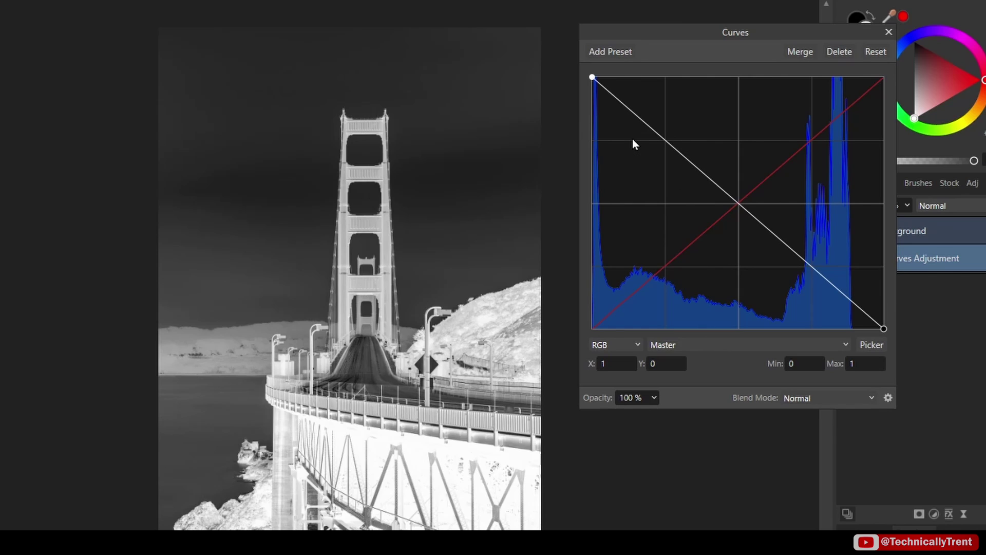
left_click(879, 53)
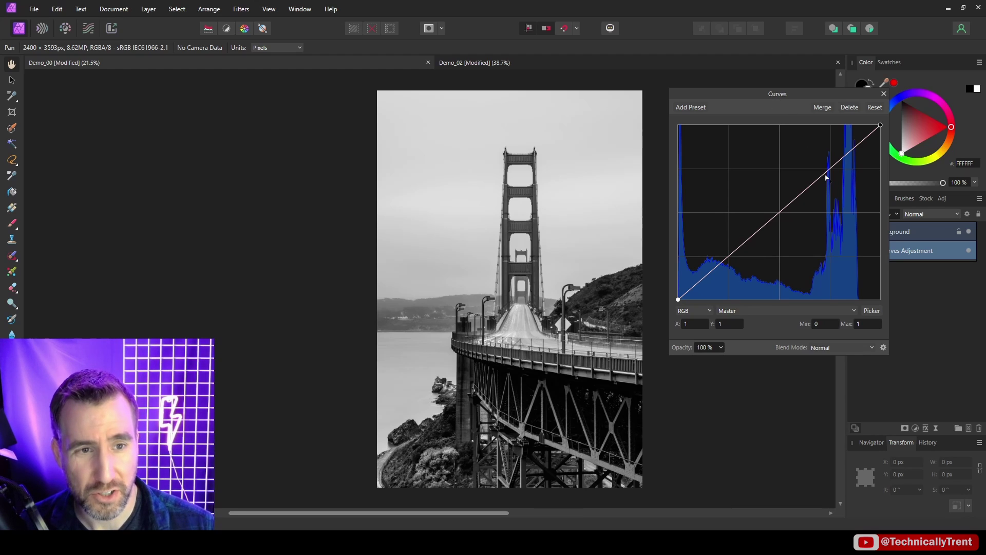
left_click_drag(826, 177, 816, 164)
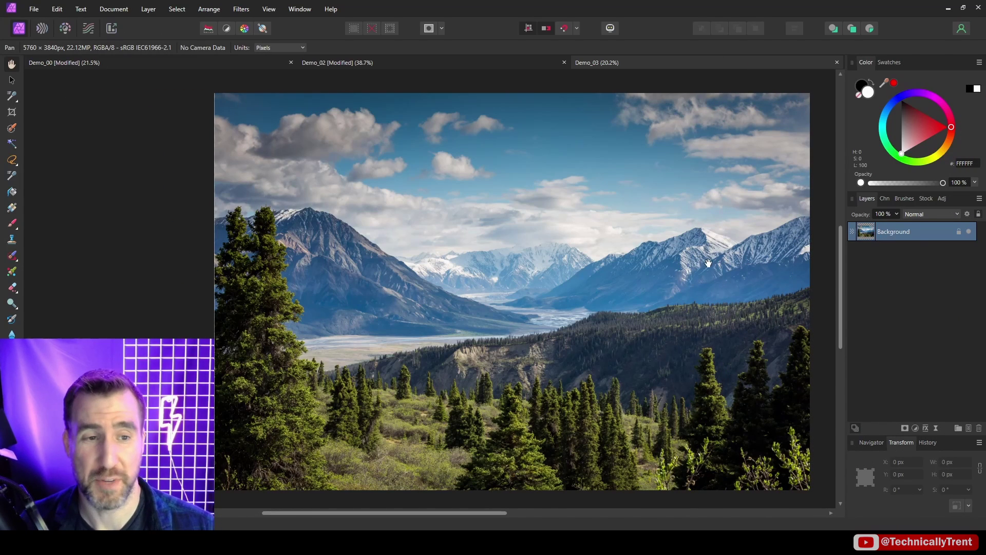
Add a Curves adjustment to the mountain photo on the Master channel with a lowered shadow point
left_click(916, 429)
left_click(929, 300)
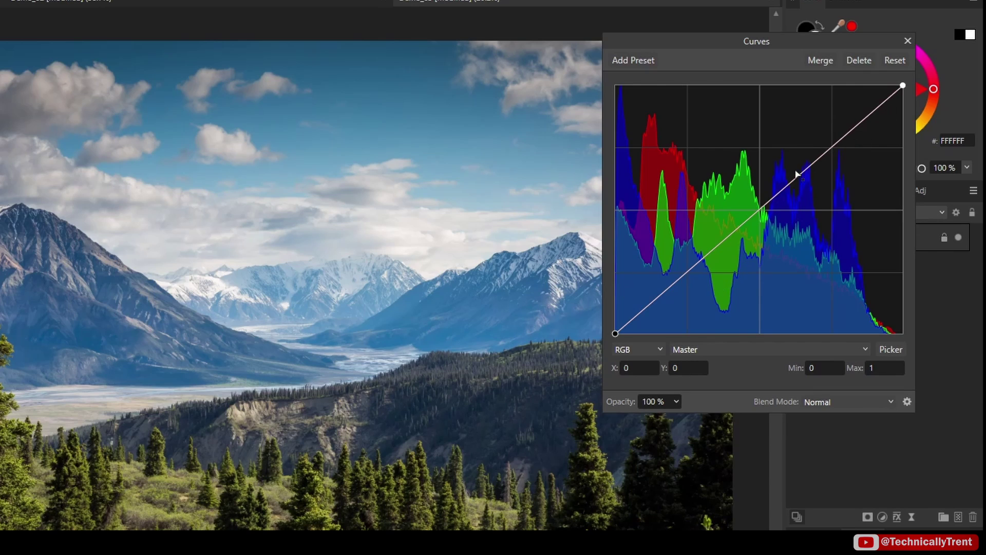
left_click(699, 350)
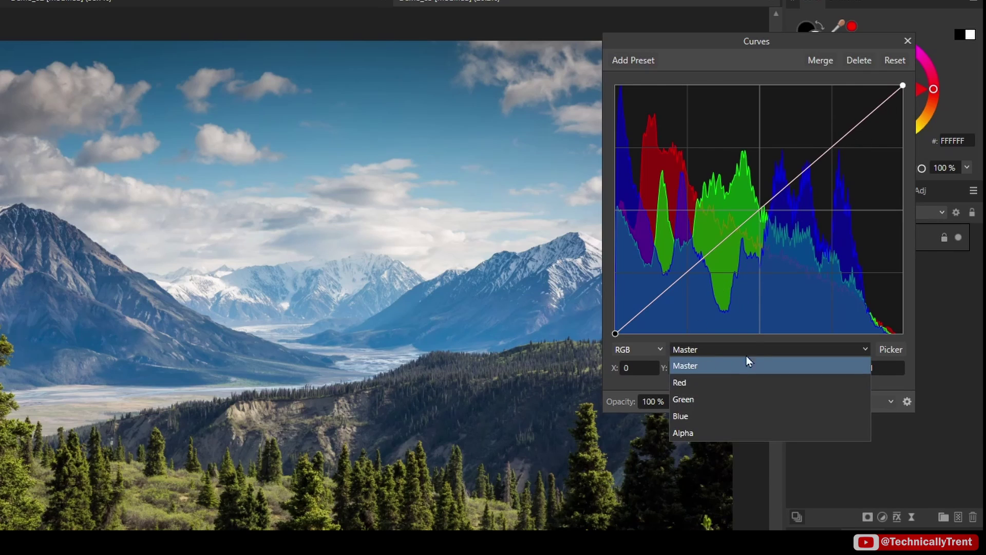
left_click(767, 76)
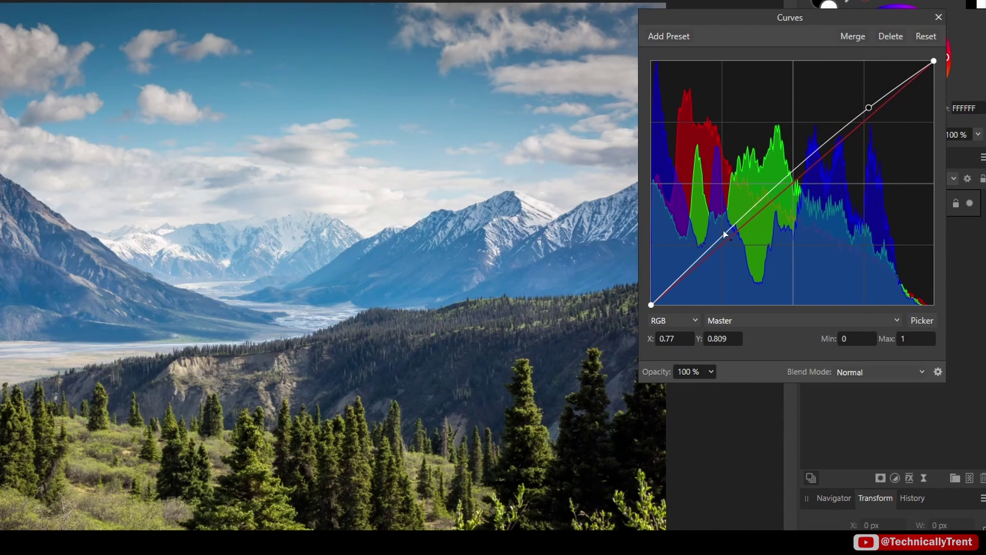
left_click(724, 238)
left_click_drag(723, 239, 727, 256)
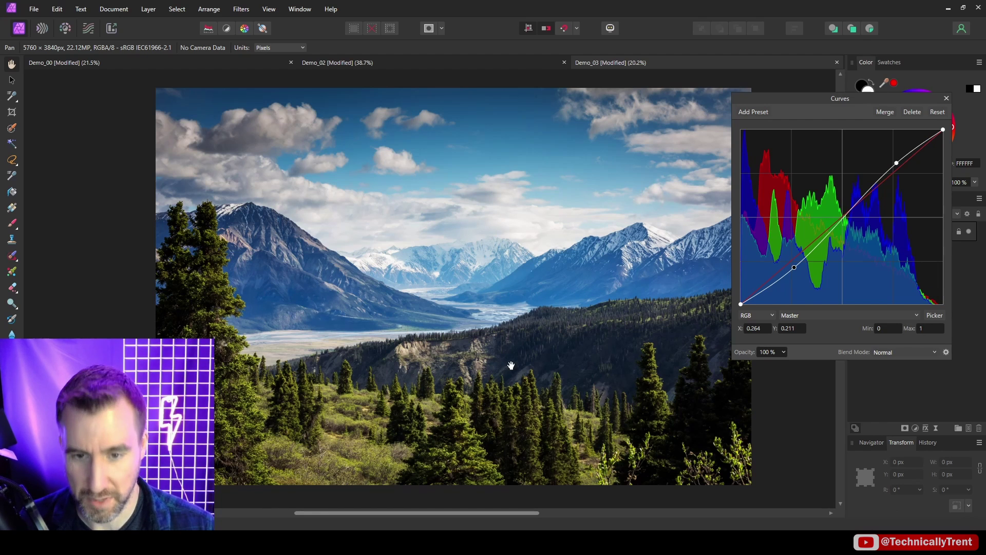
left_click(947, 98)
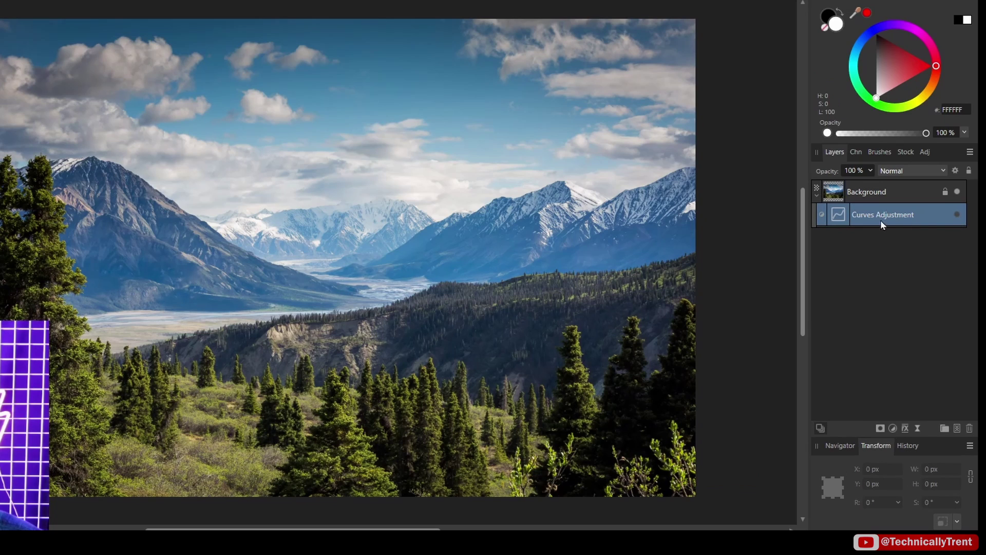
left_click(958, 215)
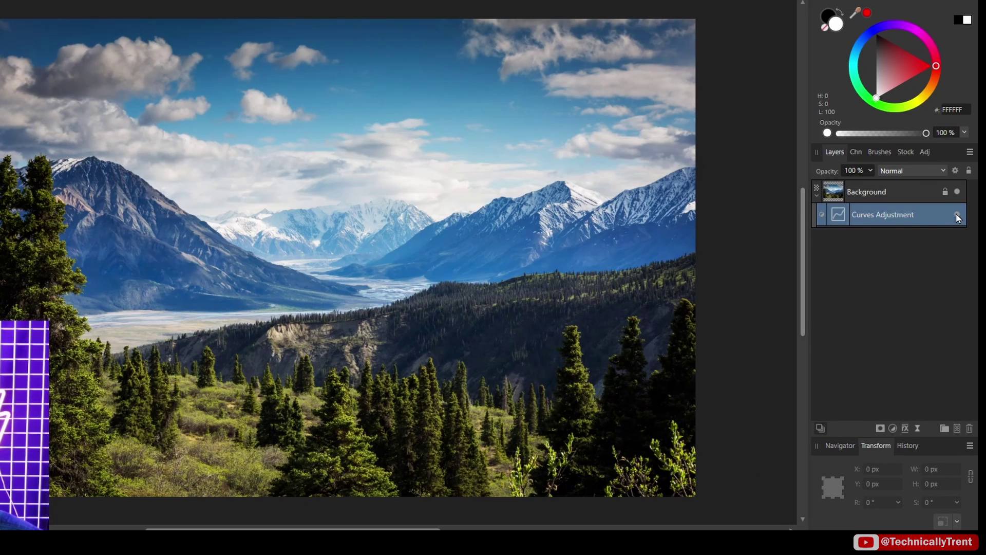
left_click(958, 217)
left_click(957, 214)
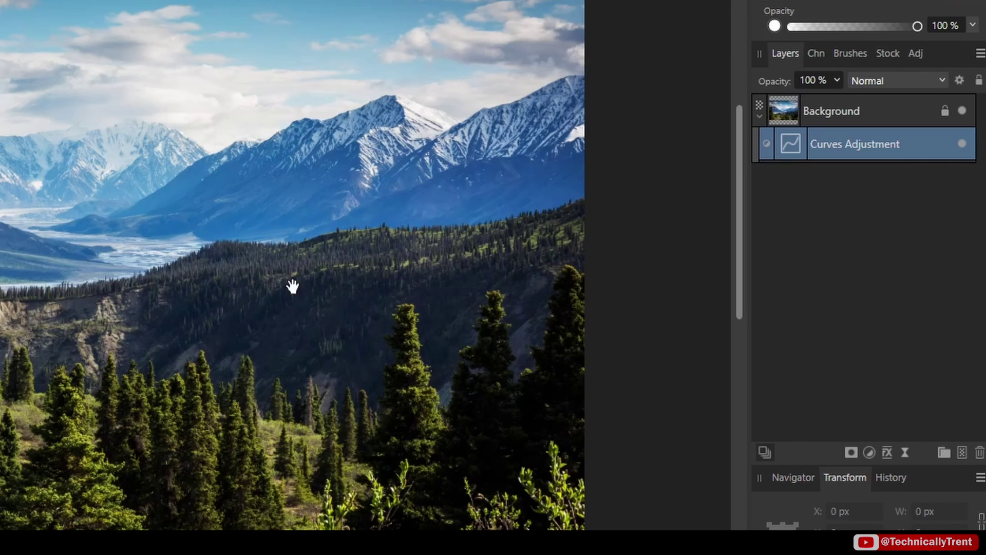
left_click(964, 148)
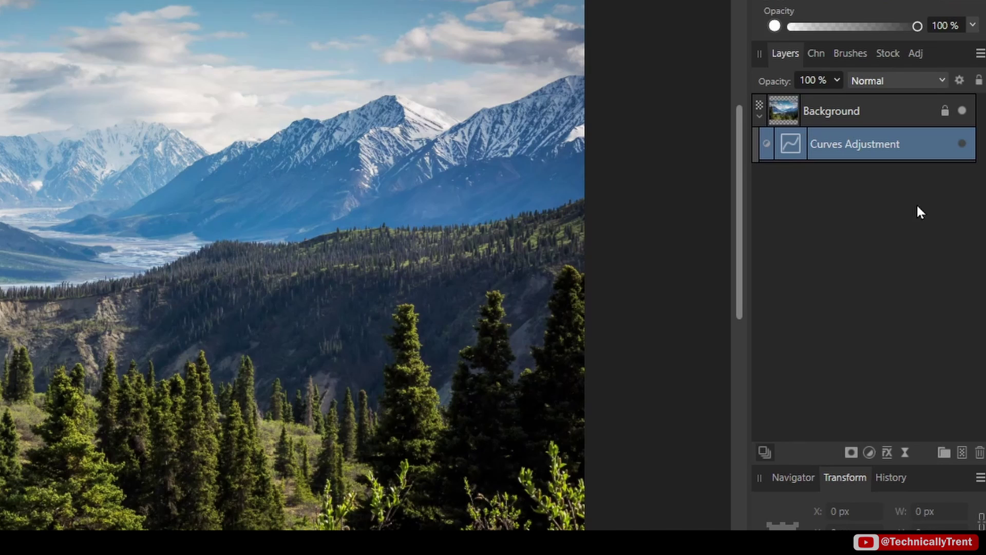
left_click(964, 147)
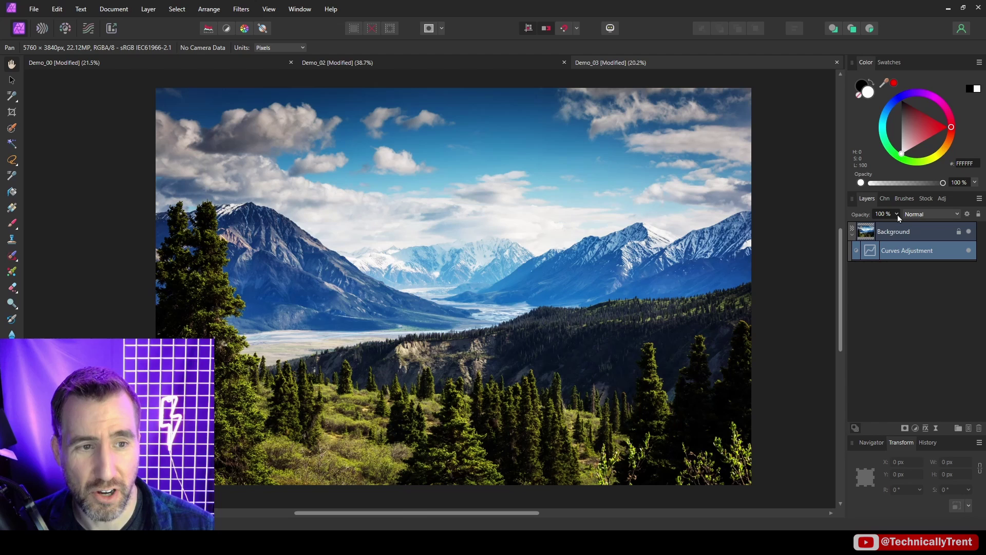
Fade the Curves layer opacity to 0%, then raise it to 32%
left_click(896, 214)
left_click_drag(899, 225, 825, 226)
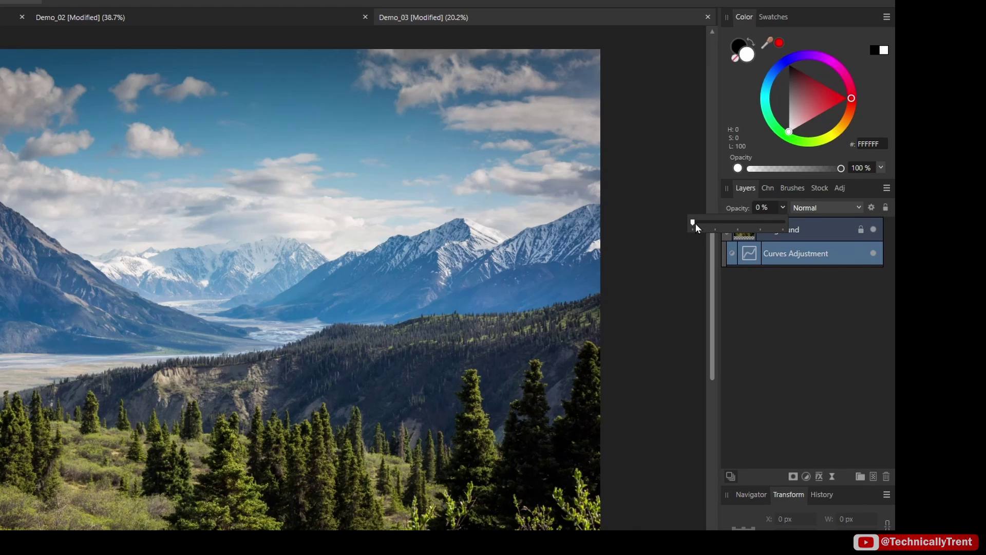
left_click_drag(696, 223, 723, 229)
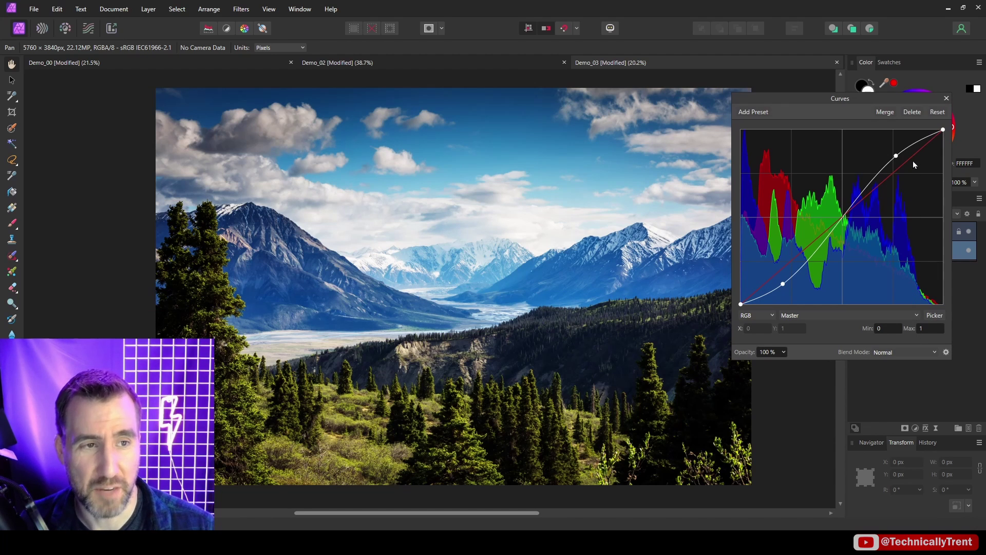
Set the Curves blend mode to Soft Light and toggle its visibility to compare
left_click(912, 353)
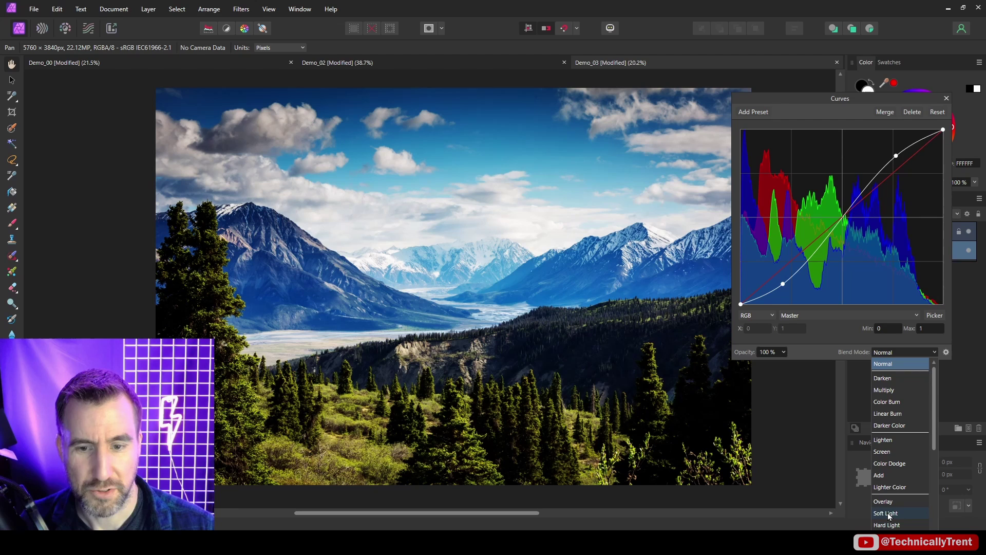
left_click(886, 514)
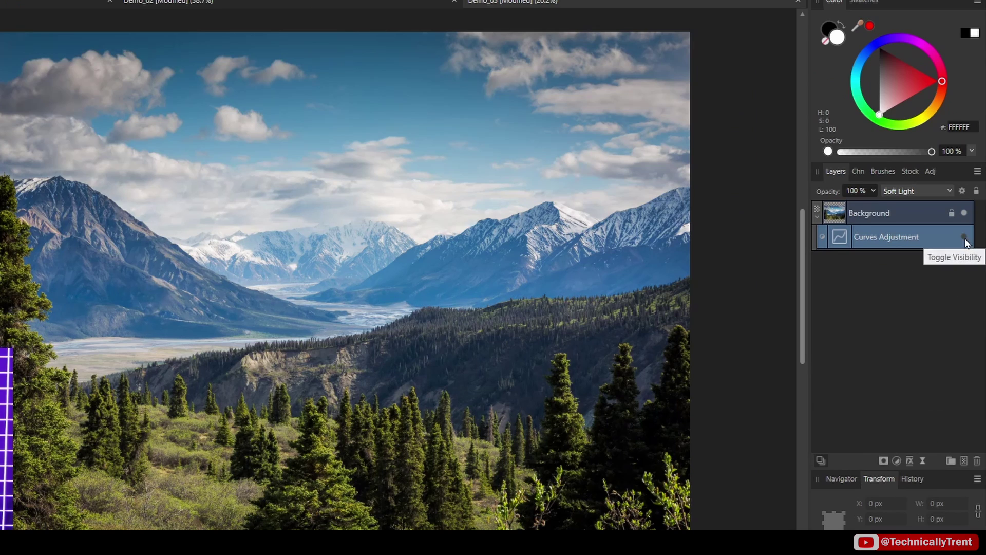
left_click(969, 251)
left_click(965, 237)
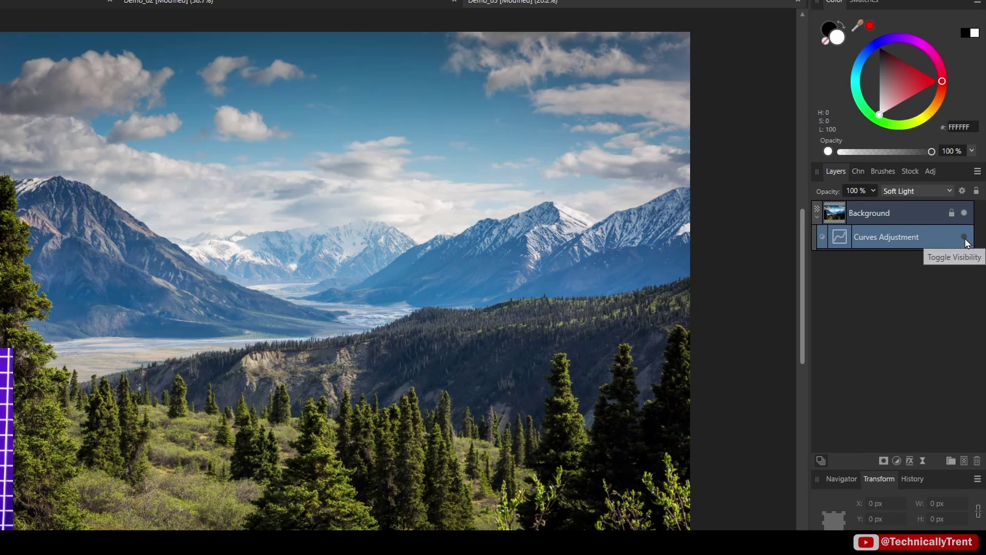
left_click(965, 238)
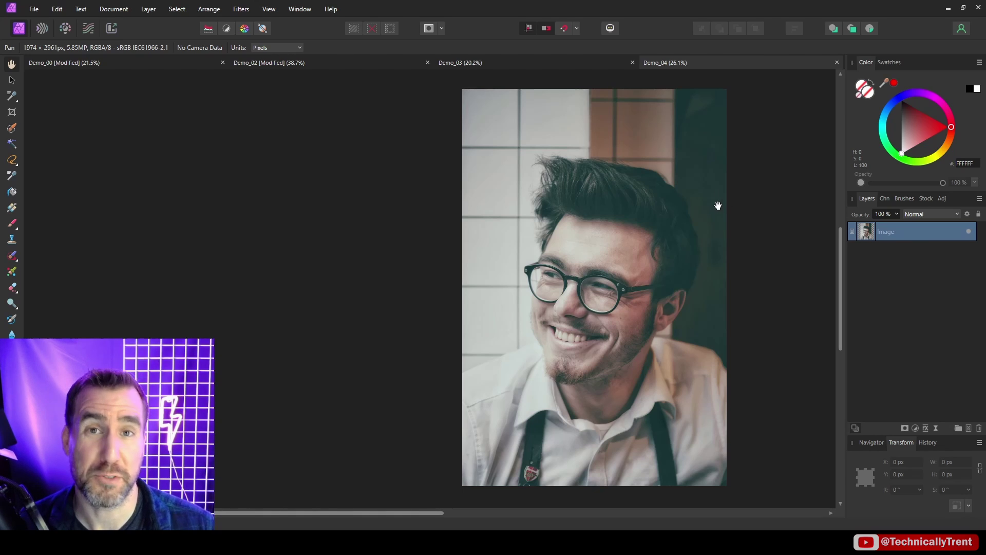
Add a Curves adjustment to the portrait with an S-curve: upper point raised, lower point pulled down
left_click(916, 428)
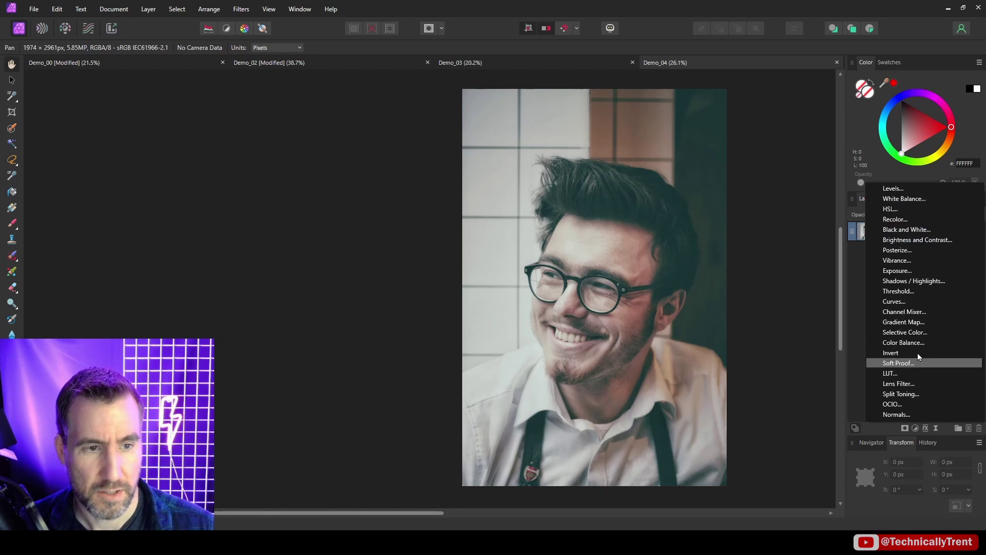
left_click(905, 302)
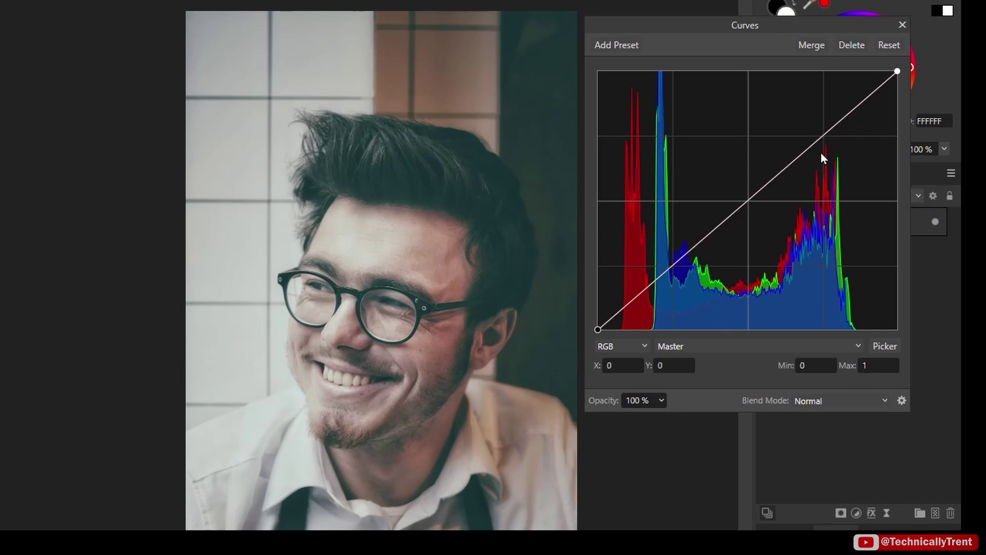
left_click_drag(834, 131, 826, 119)
left_click_drag(679, 251, 672, 299)
left_click_drag(826, 117, 829, 113)
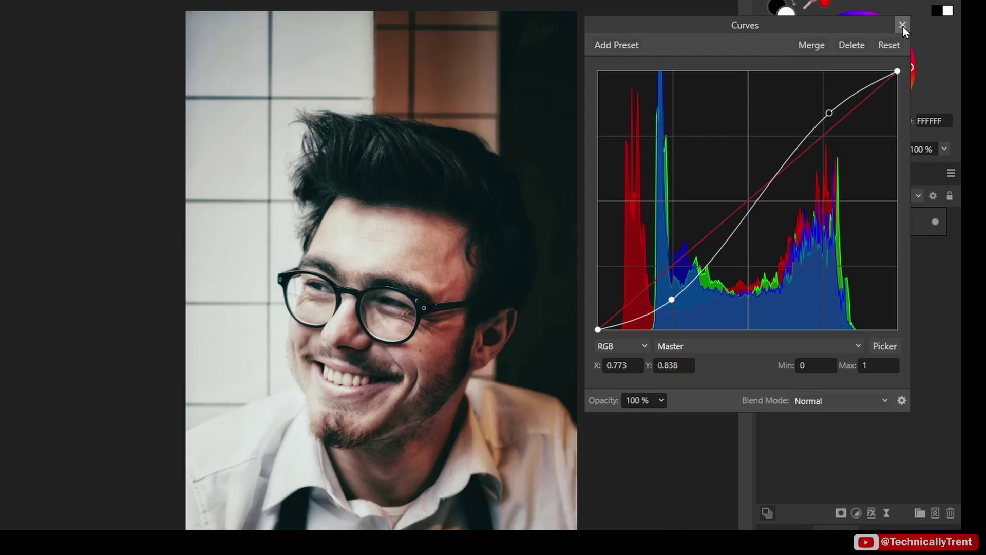
left_click(903, 25)
Toggle the portrait's Curves layer off and on to compare, leaving it visible
left_click(938, 253)
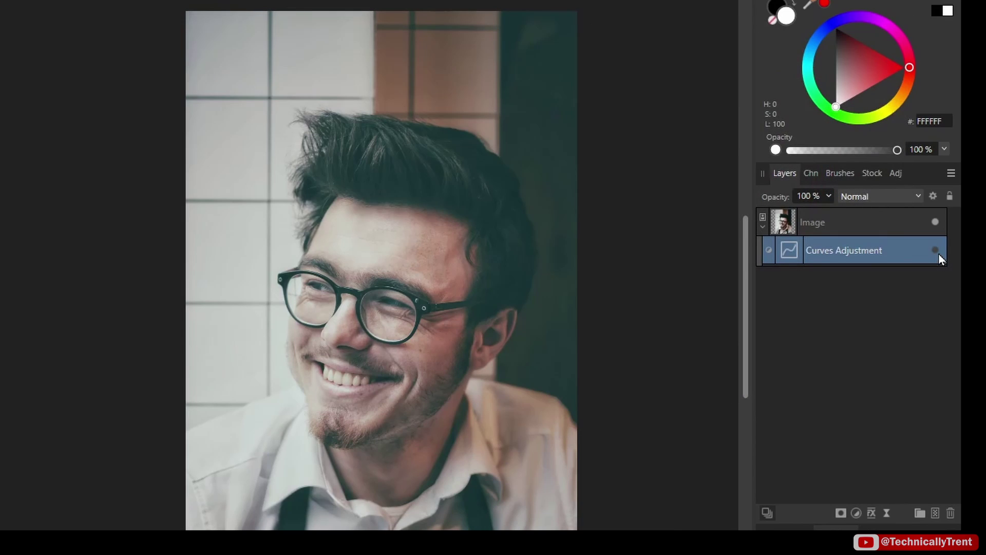
left_click(936, 251)
left_click(936, 251)
left_click(936, 251)
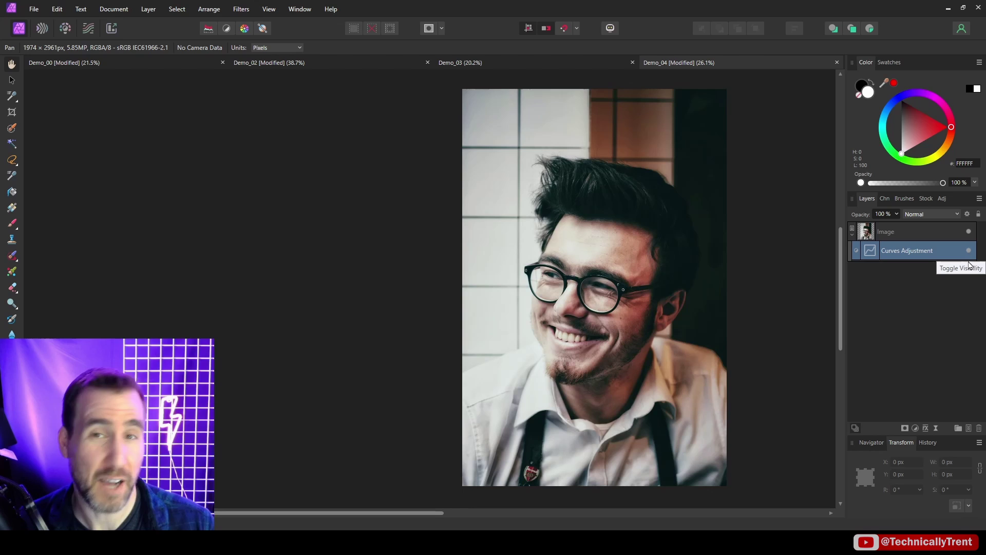
Set the portrait's Curves layer to Soft Light, compare it on and off, then reopen its Curves settings
left_click(918, 214)
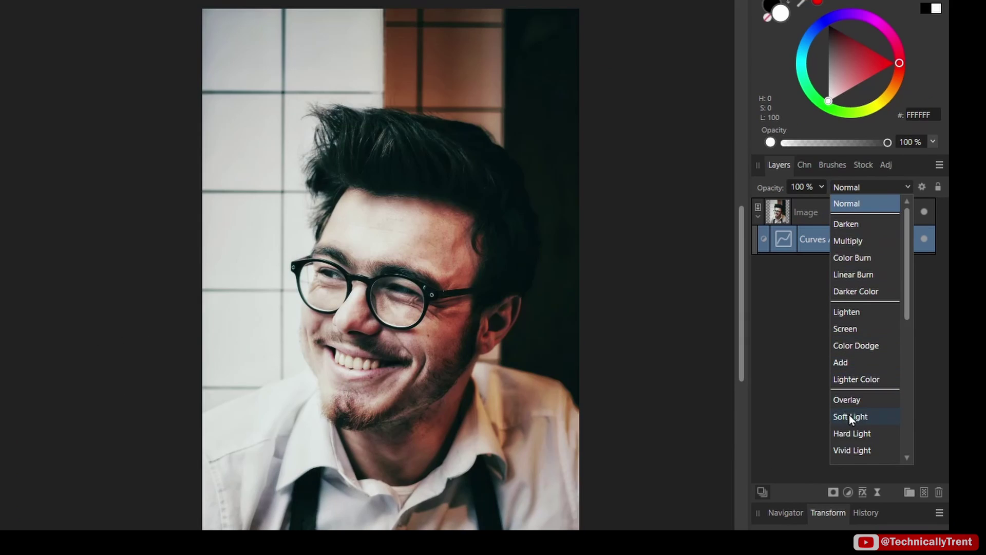
left_click(849, 416)
left_click(927, 238)
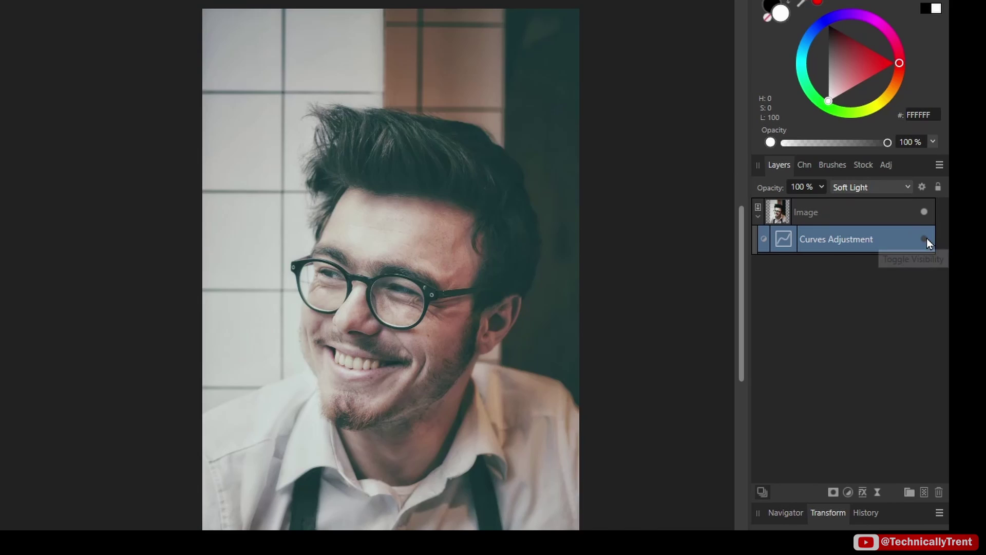
left_click(927, 238)
left_click(927, 239)
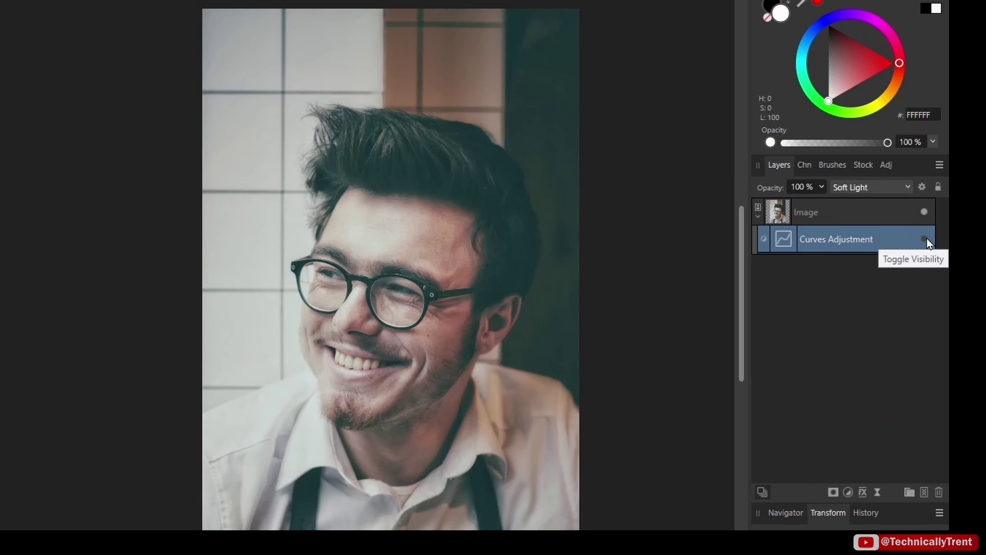
left_click(927, 239)
double_click(791, 240)
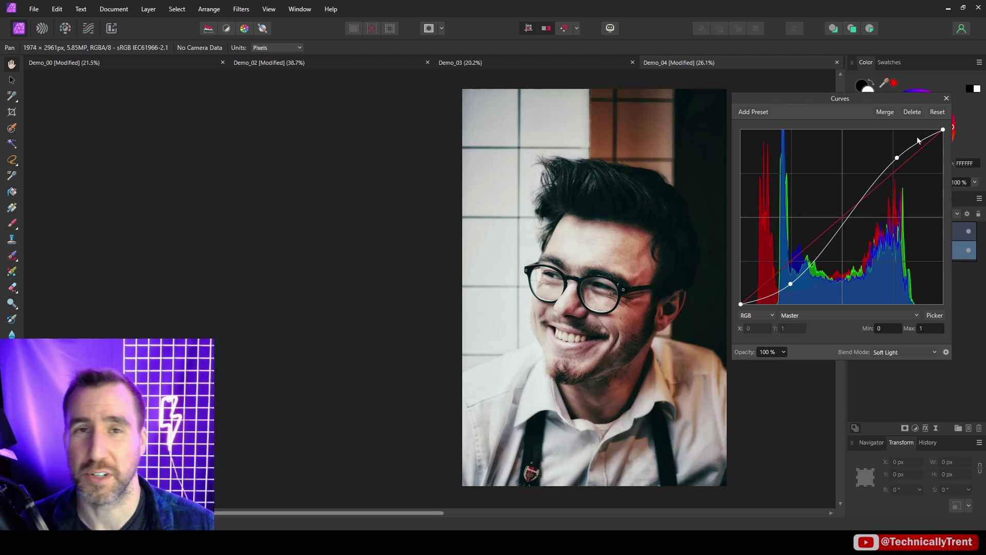